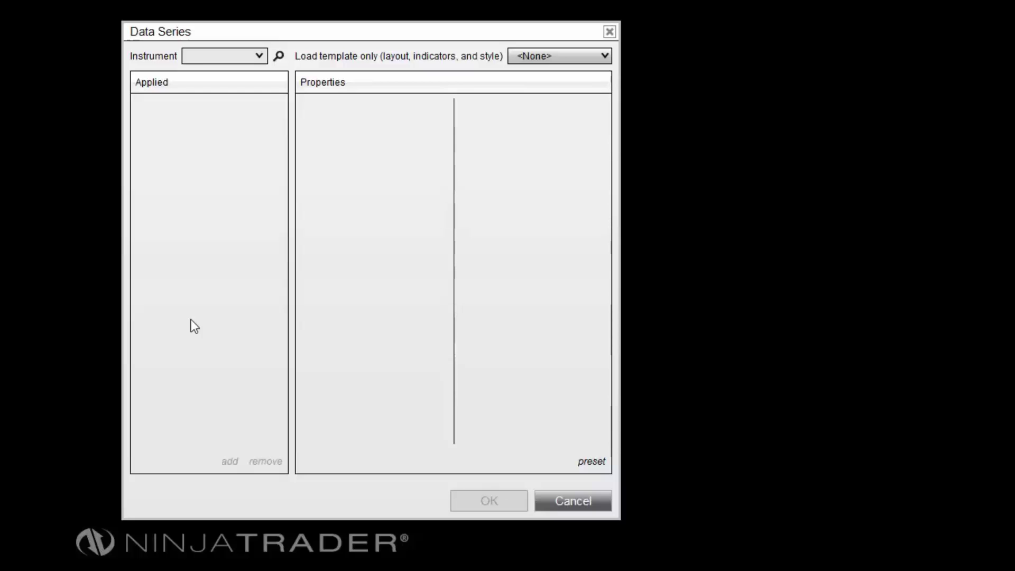
# Step: Browse the instrument list, then start an instrument search filtered to Forex to find EURUSD
pyautogui.click(253, 60)
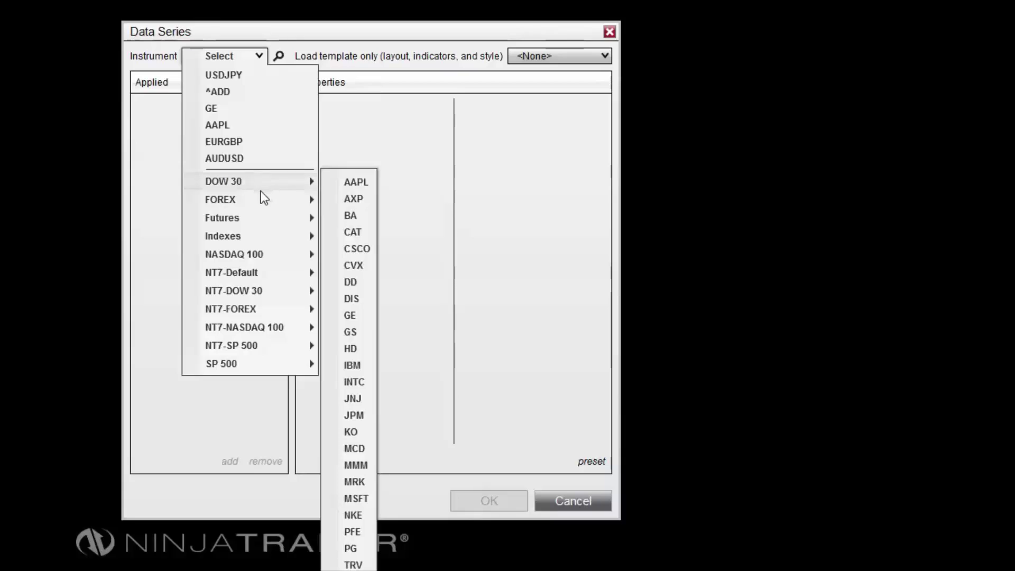
pyautogui.moveTo(238, 199)
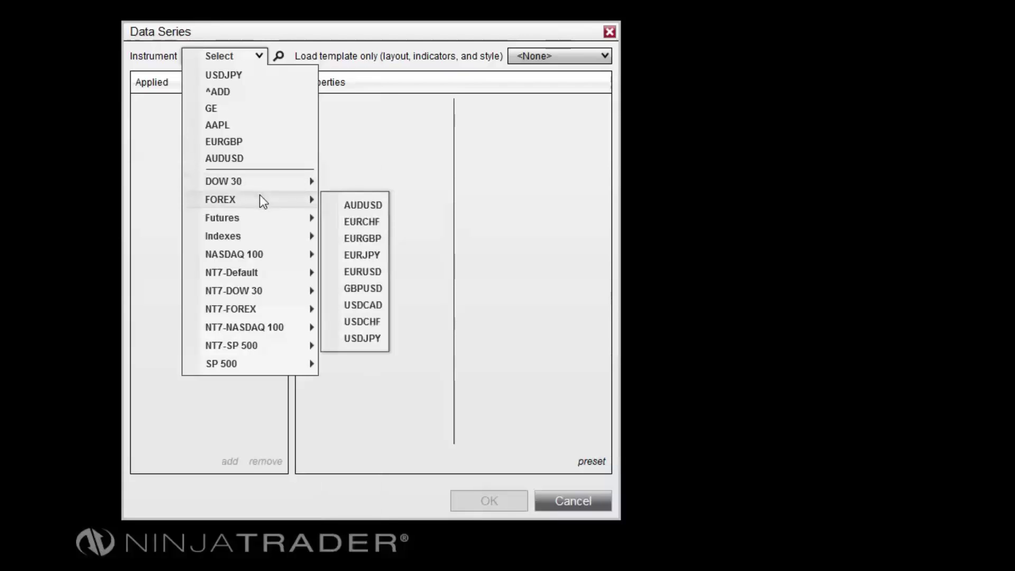
pyautogui.click(333, 150)
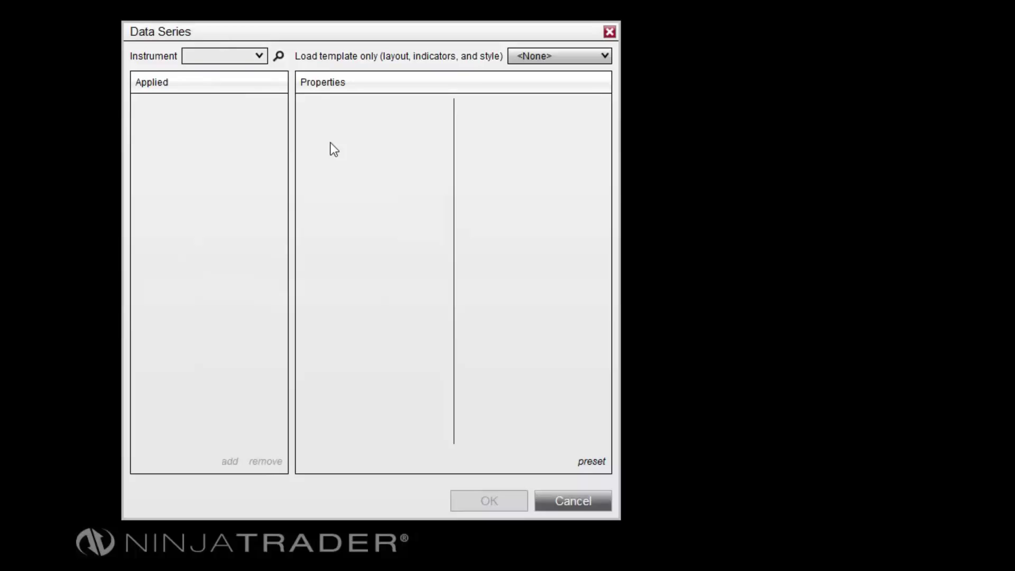
pyautogui.click(279, 57)
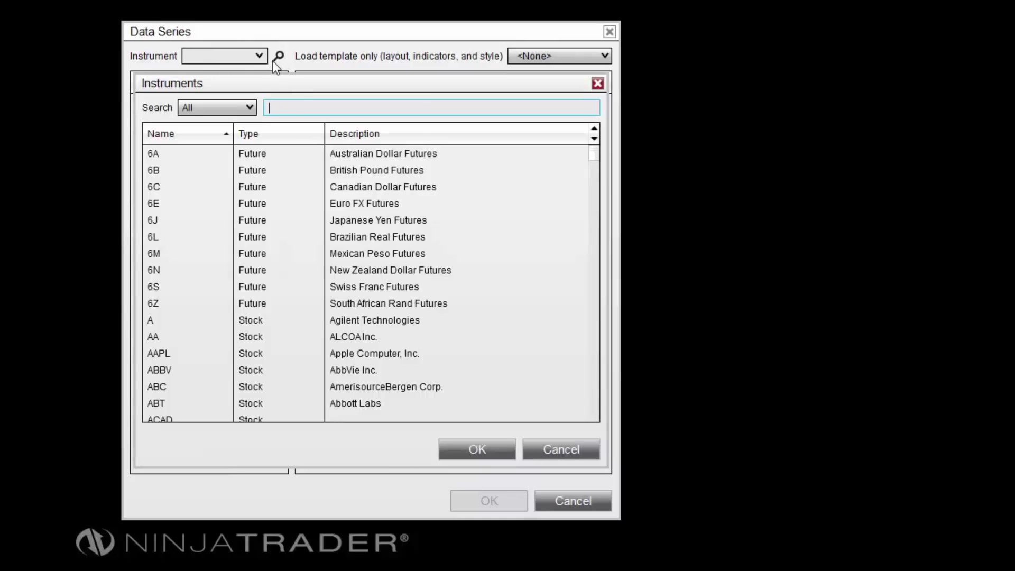
pyautogui.click(250, 108)
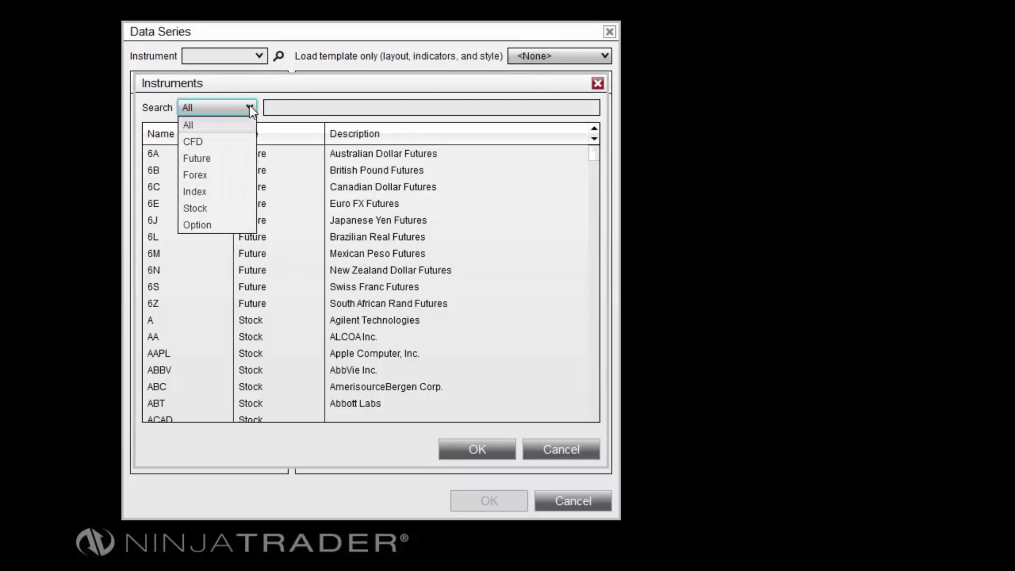
pyautogui.click(236, 176)
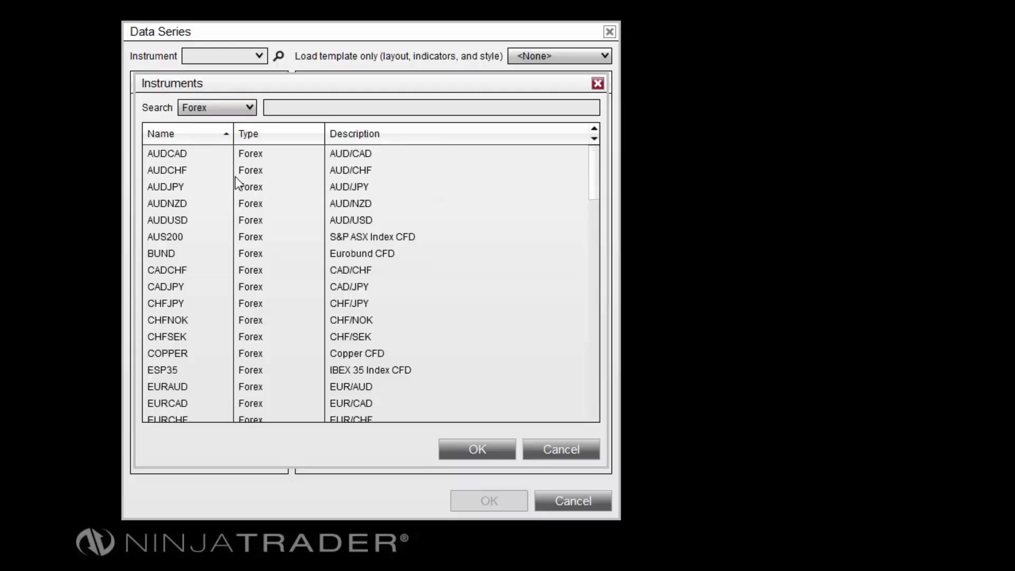
pyautogui.click(288, 107)
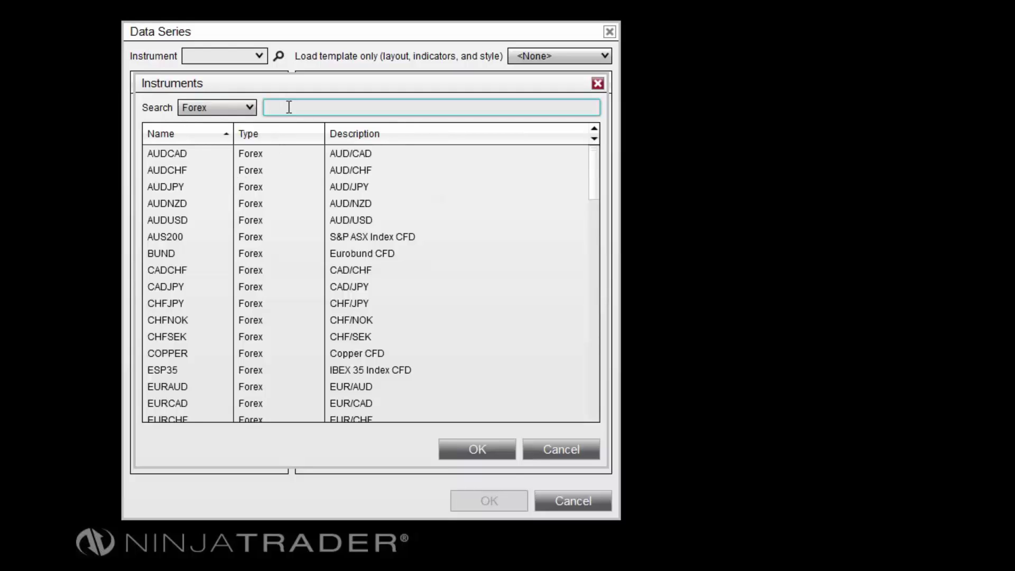
pyautogui.write('euru')
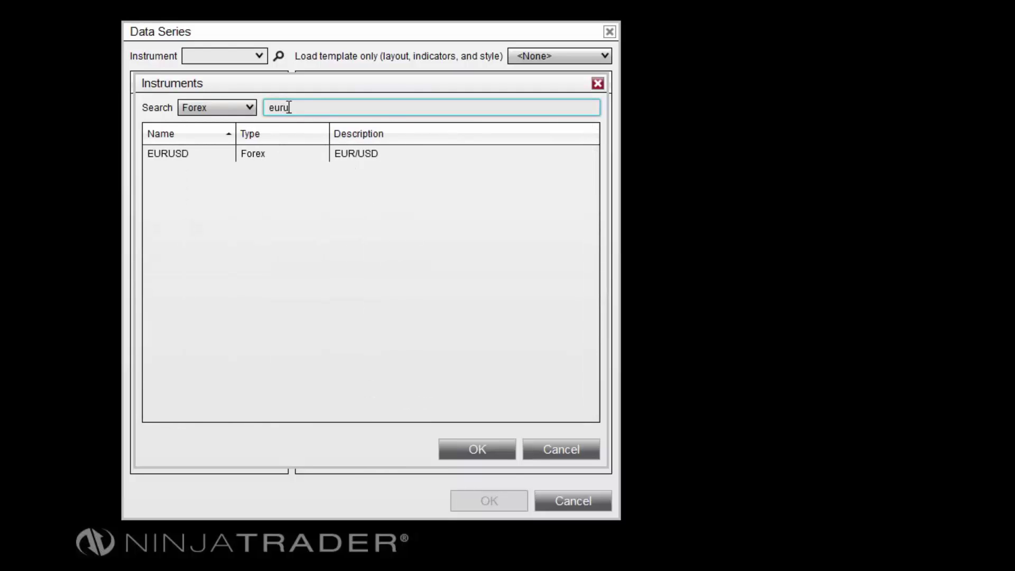
pyautogui.write('sd')
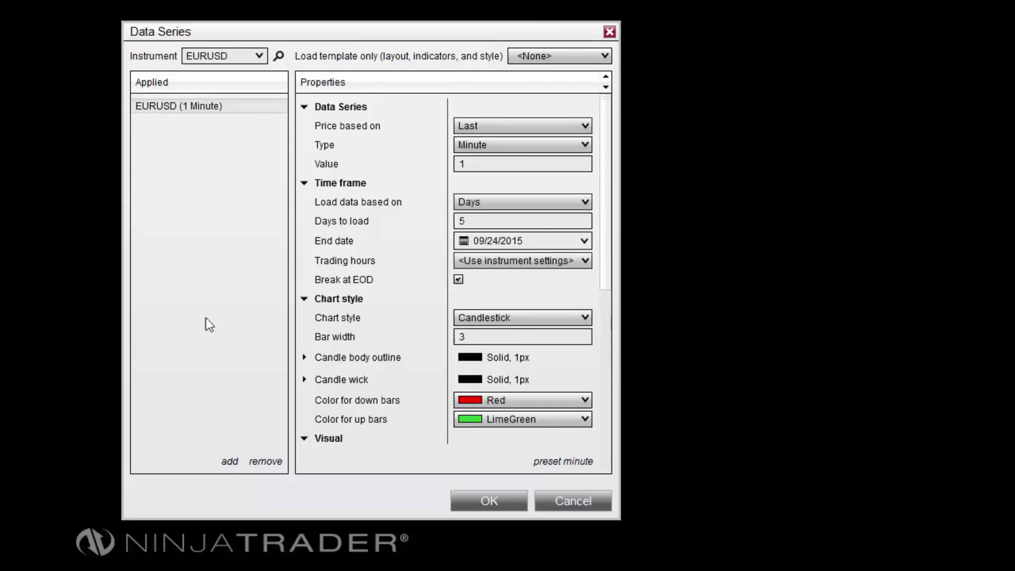
# Step: Add a second EURUSD series with a 15-minute interval, then reselect the original 1-minute series
pyautogui.click(229, 461)
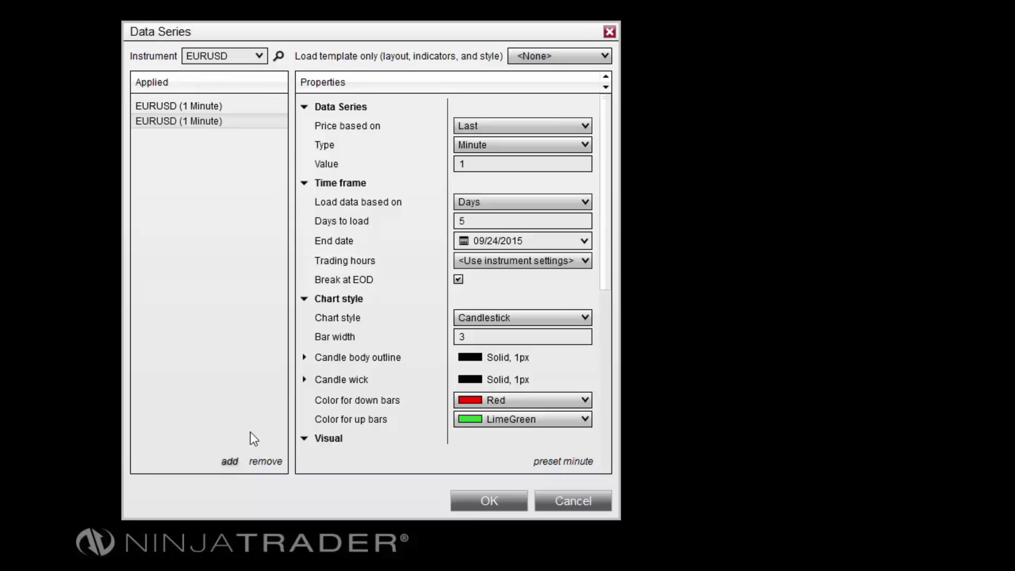
pyautogui.click(464, 163)
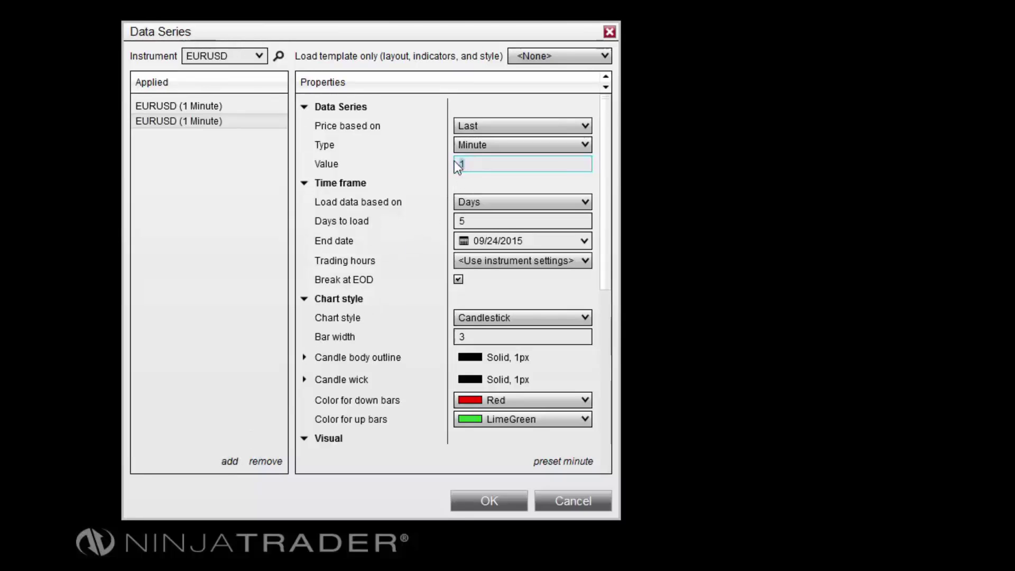
pyautogui.write('5')
pyautogui.click(242, 187)
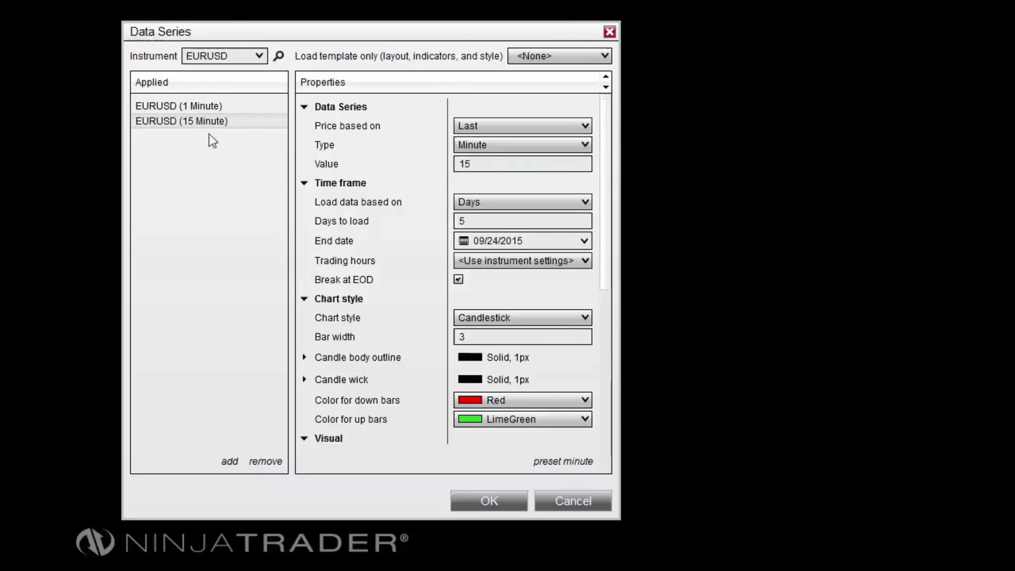
pyautogui.click(204, 108)
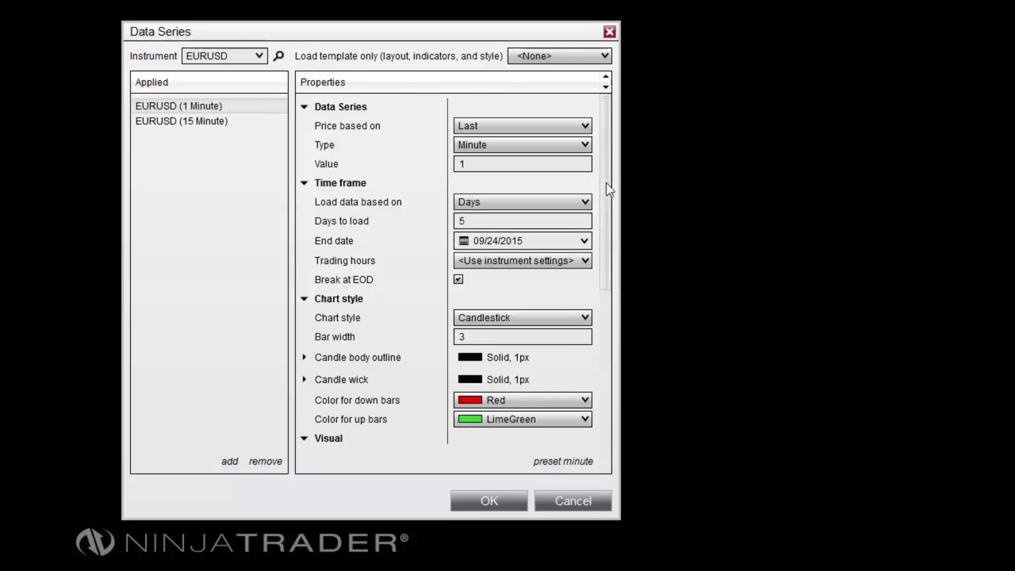
pyautogui.click(576, 217)
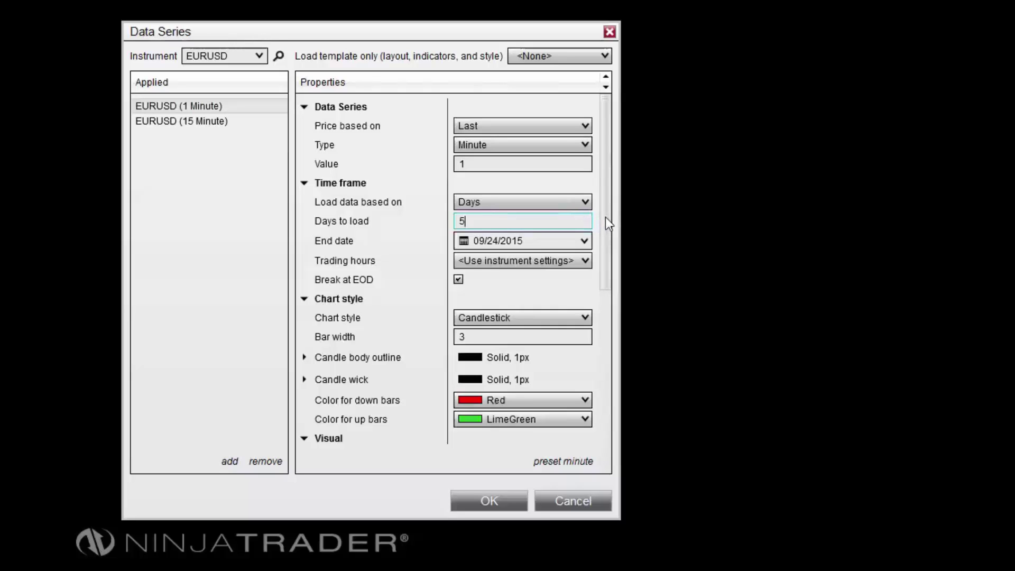
pyautogui.moveTo(605, 219); pyautogui.dragTo(604, 225)
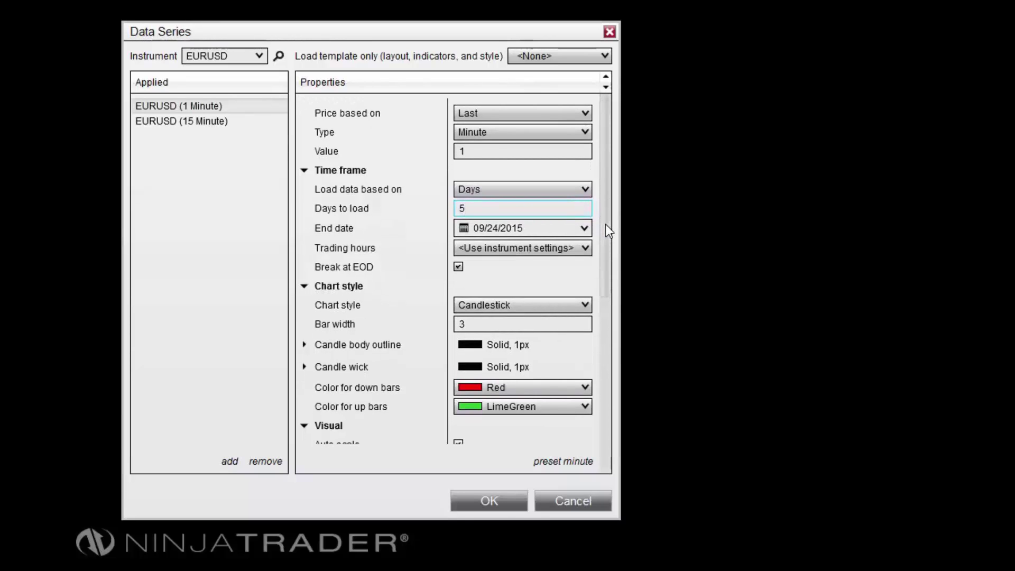
pyautogui.click(587, 245)
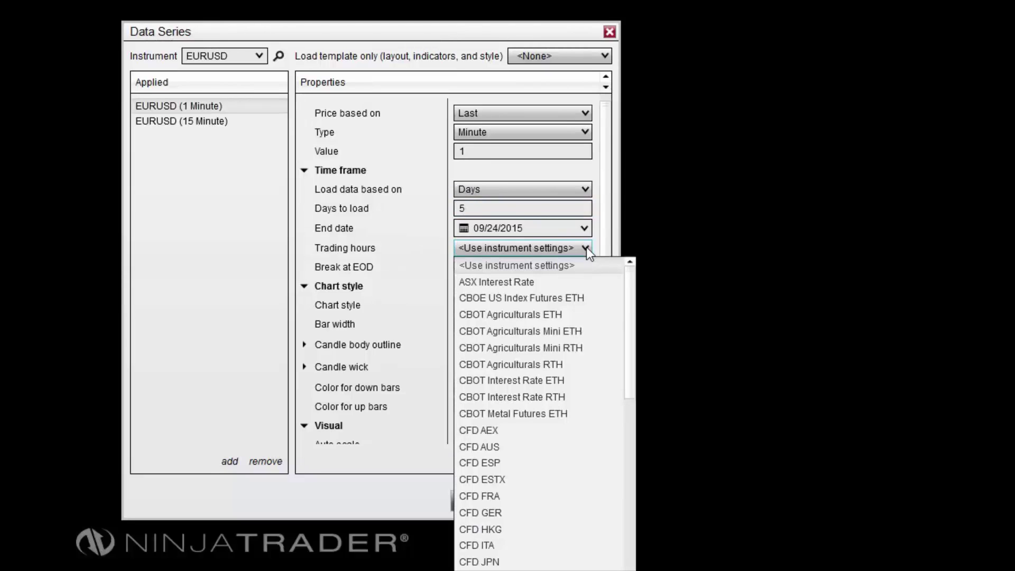
pyautogui.click(586, 246)
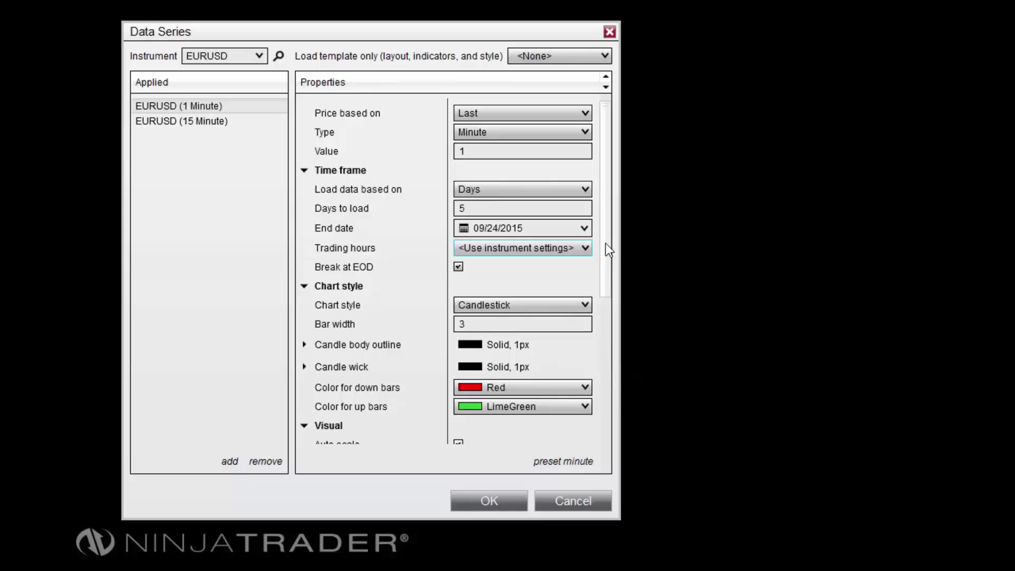
pyautogui.moveTo(607, 244); pyautogui.dragTo(610, 432)
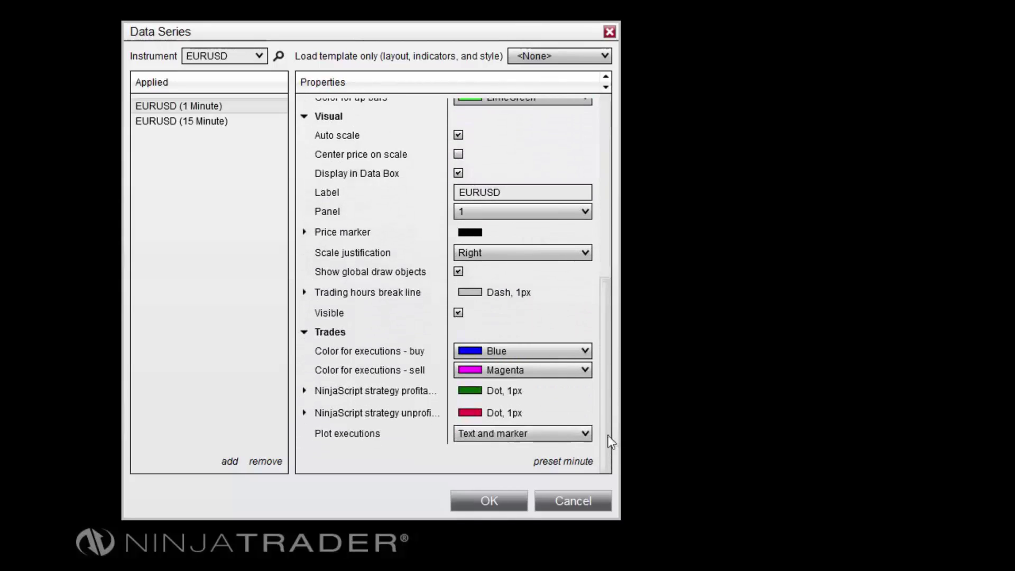
pyautogui.click(584, 433)
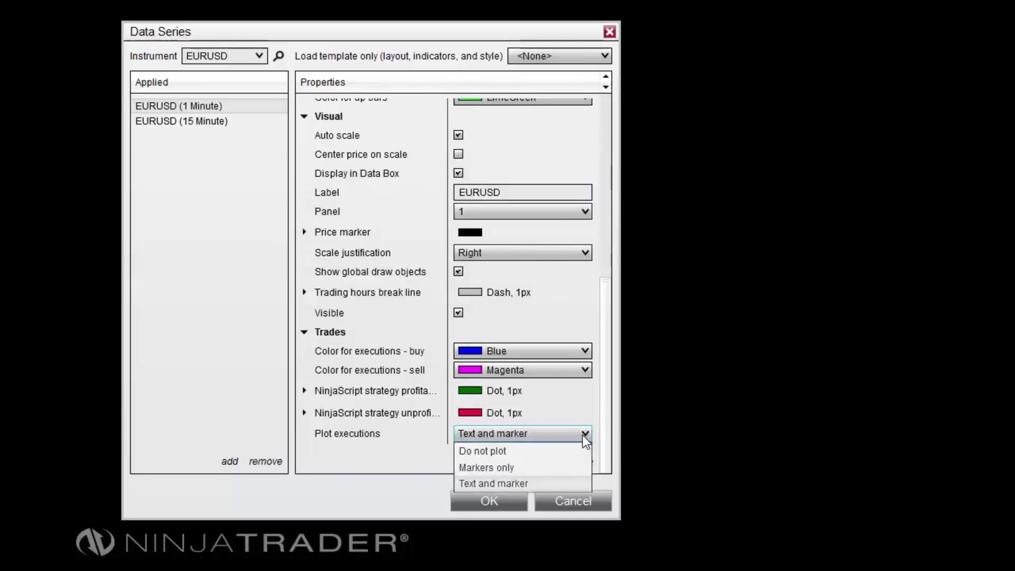
pyautogui.click(583, 435)
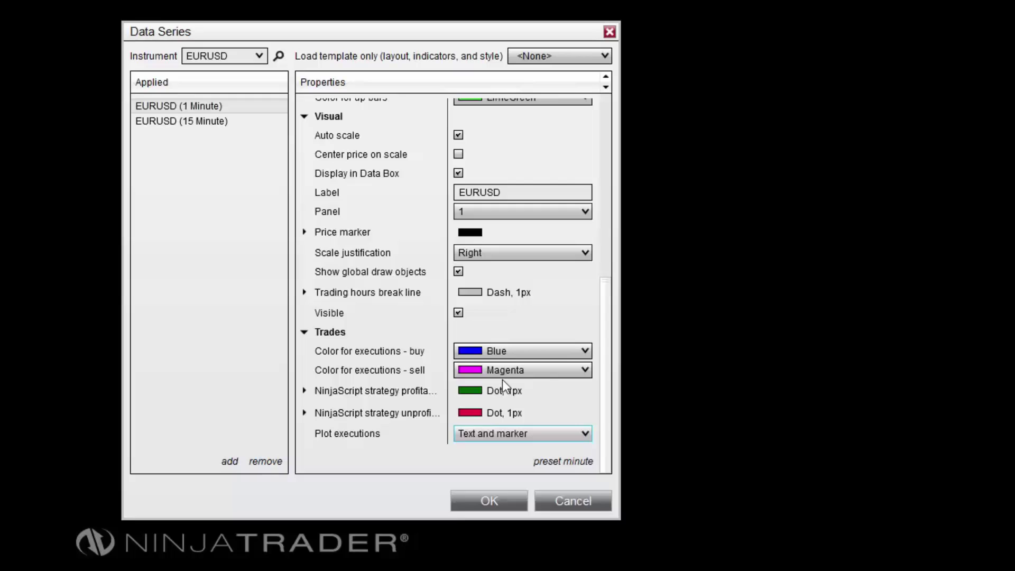
pyautogui.click(200, 120)
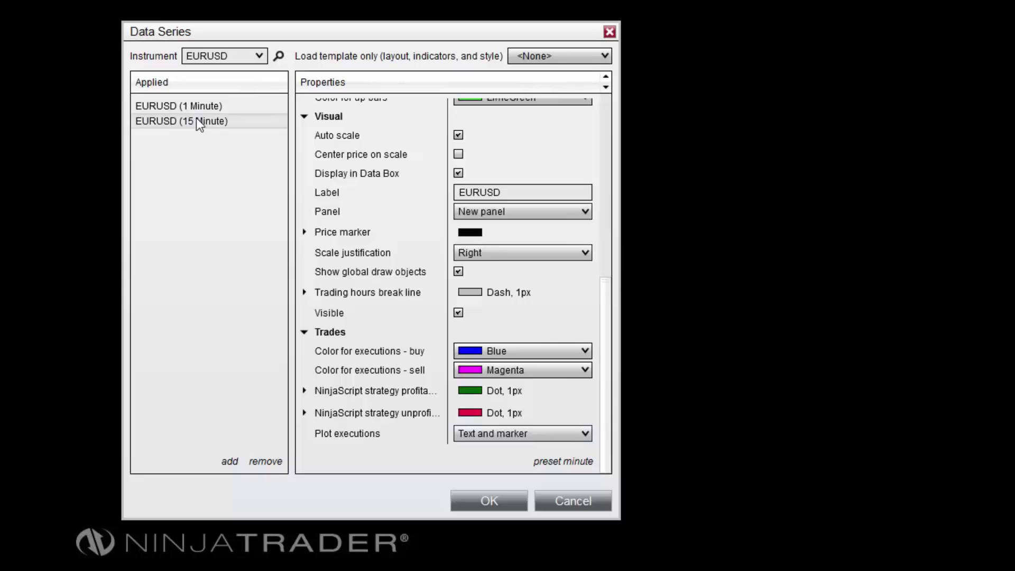
# Step: Remove the EURUSD 15-minute series from the applied list
pyautogui.click(264, 461)
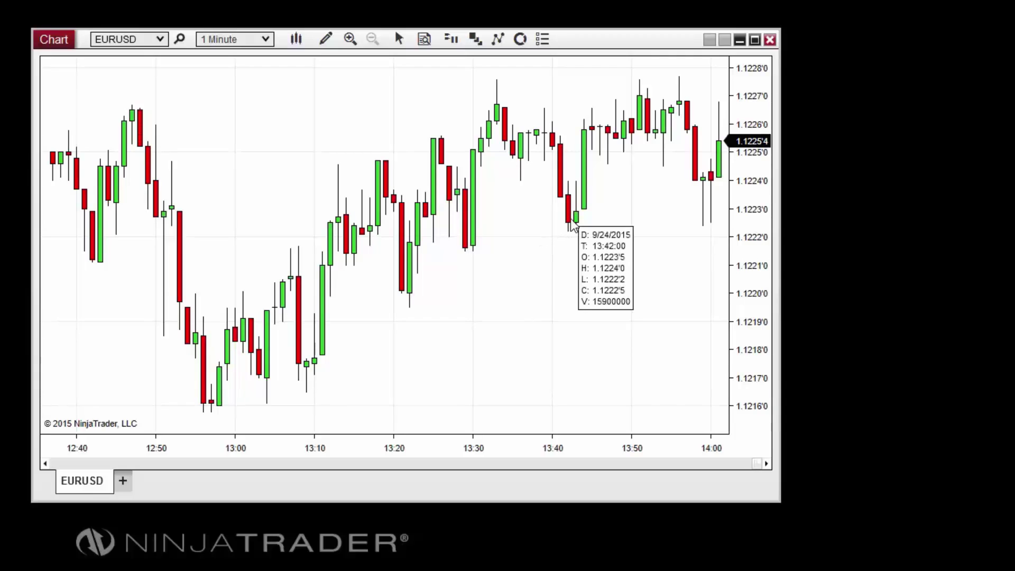
pyautogui.moveTo(424, 39)
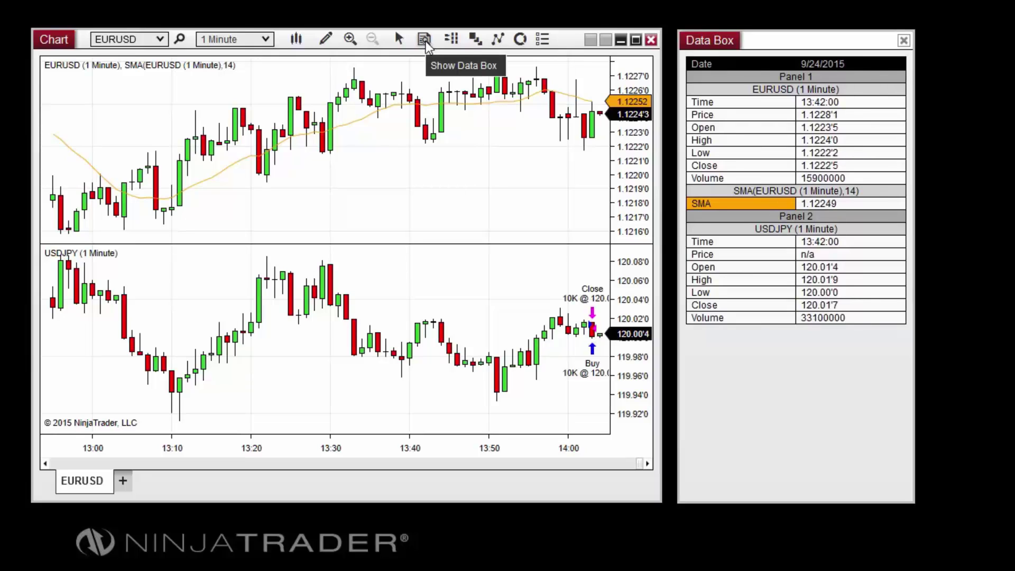
pyautogui.rightClick(383, 124)
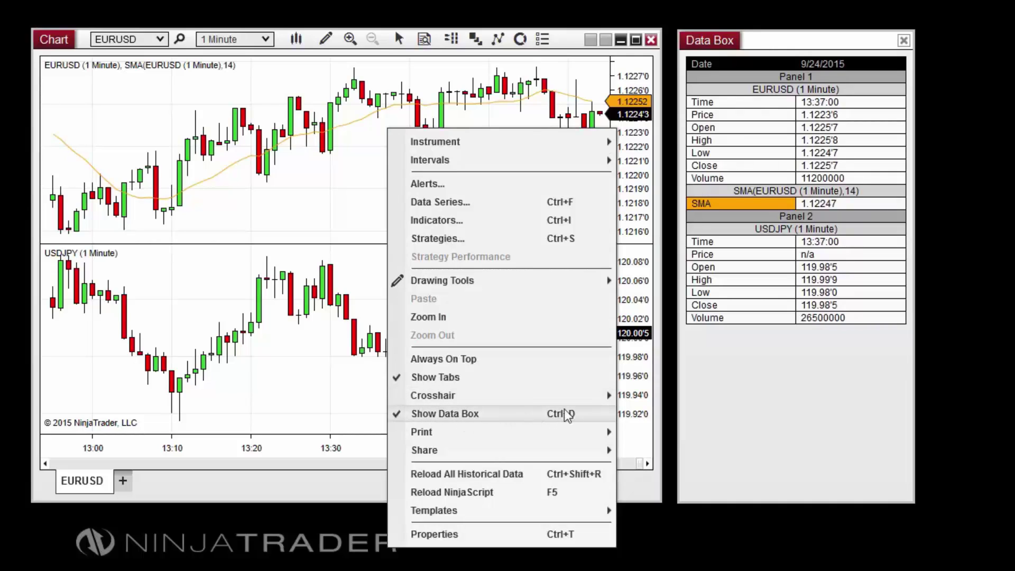
pyautogui.click(367, 293)
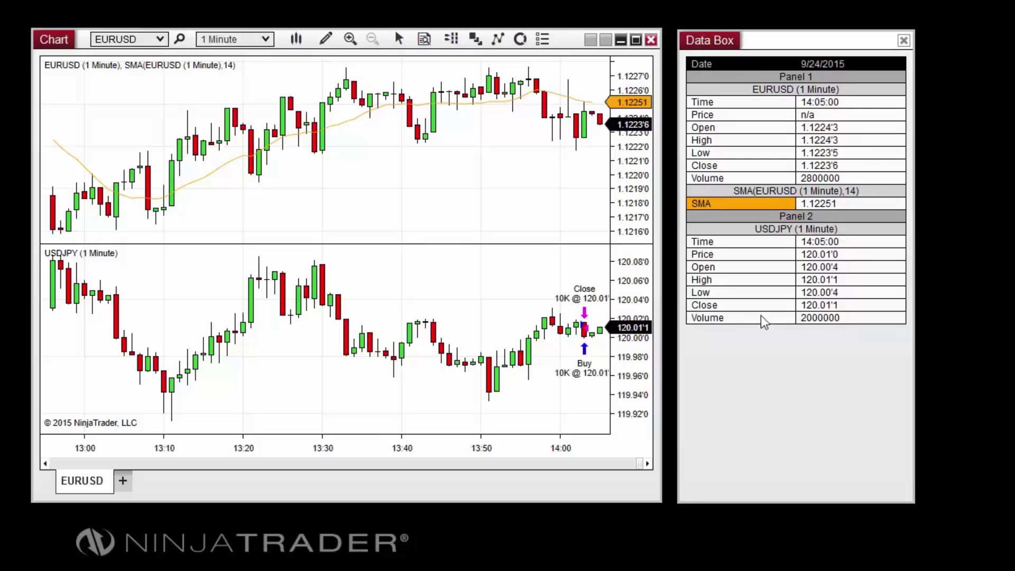
# Step: Enable Show Bar Indexes so the Data Box lists a Bar index row per panel
pyautogui.rightClick(761, 315)
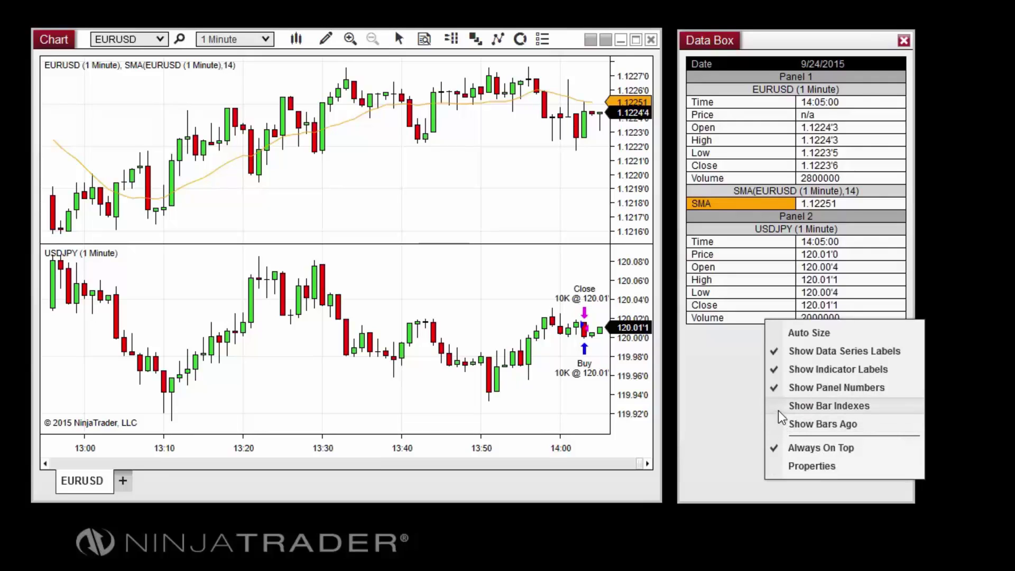
pyautogui.click(778, 407)
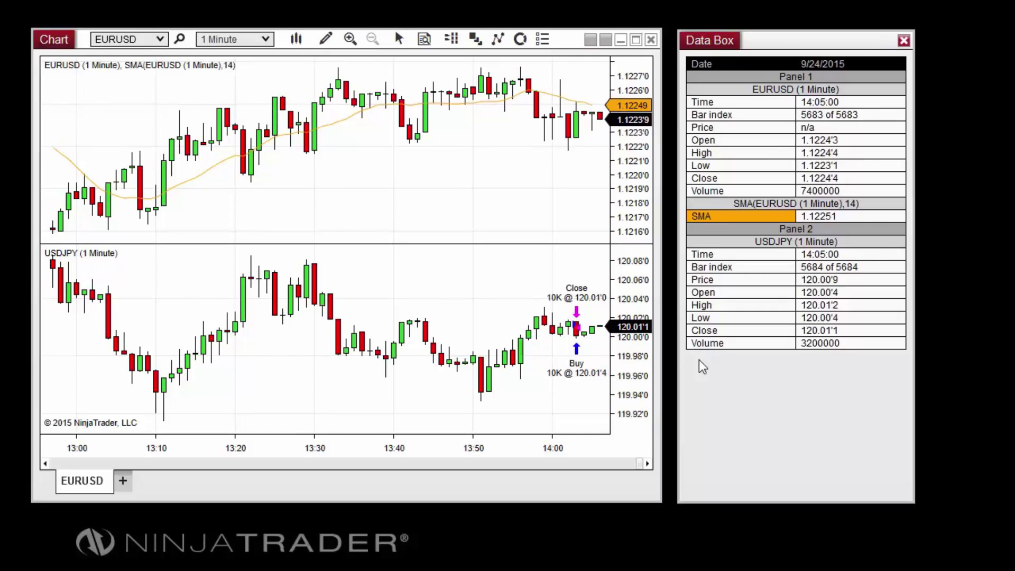
# Step: Enable Show Bars Ago so the Data Box adds a Bars ago row for each panel
pyautogui.rightClick(698, 359)
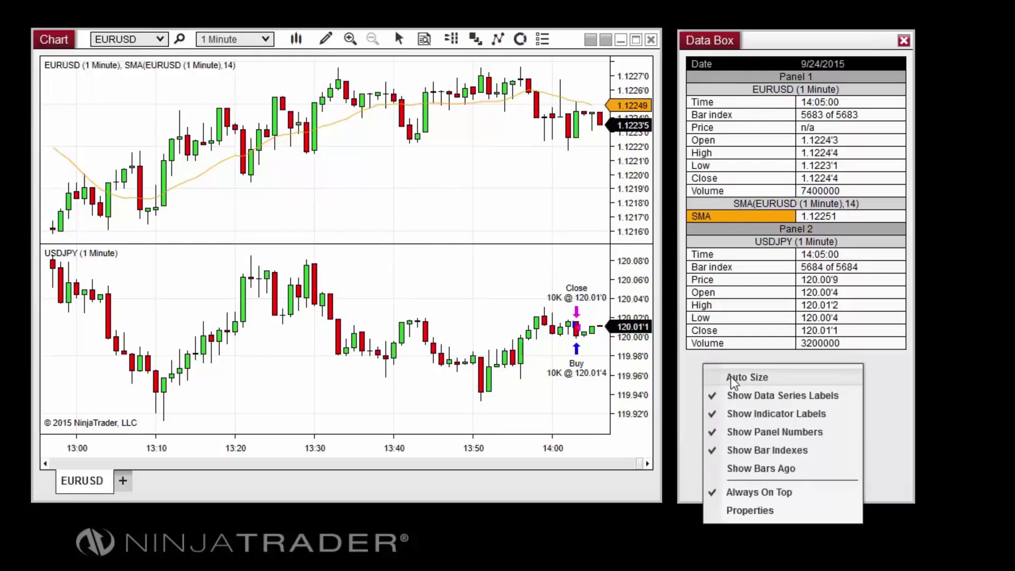
pyautogui.click(754, 467)
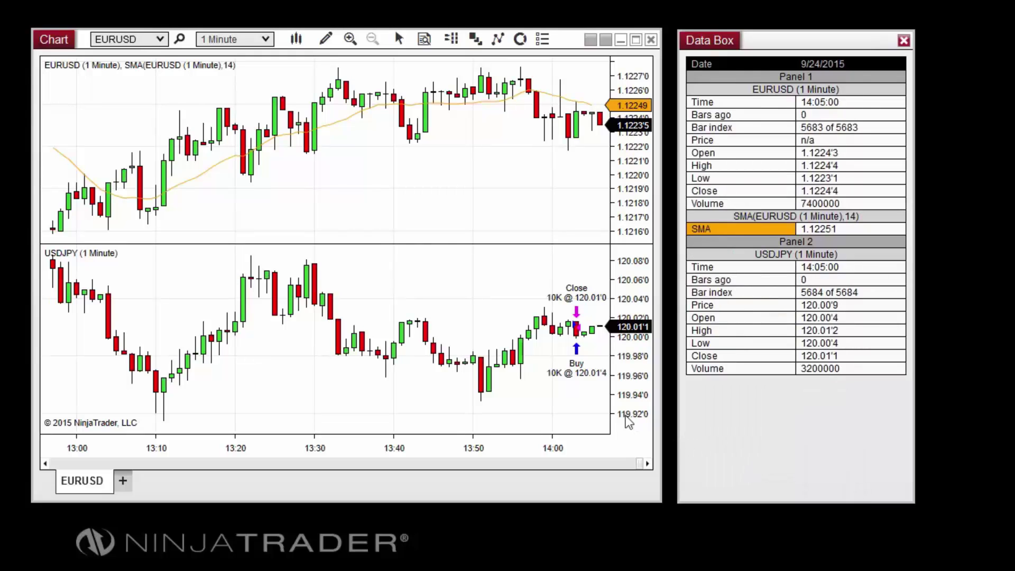